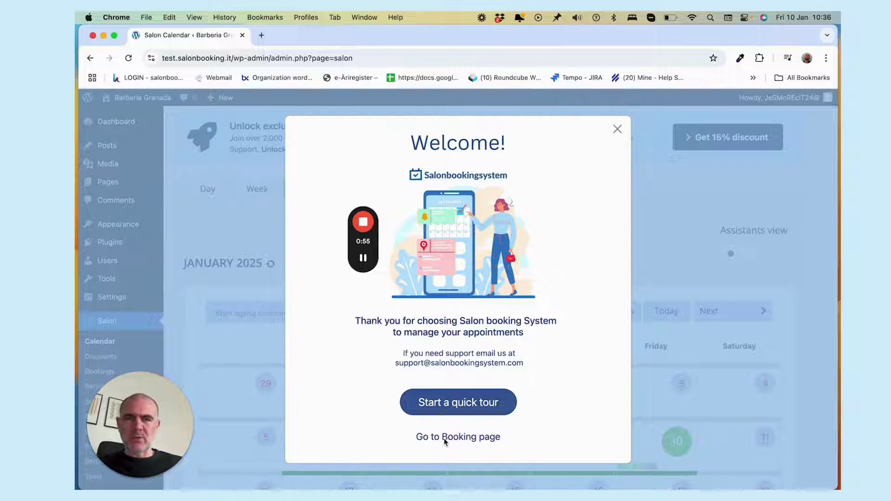
- Open the customer Booking page in a new tab and look over the Book an appointment form
left_click(443, 438)
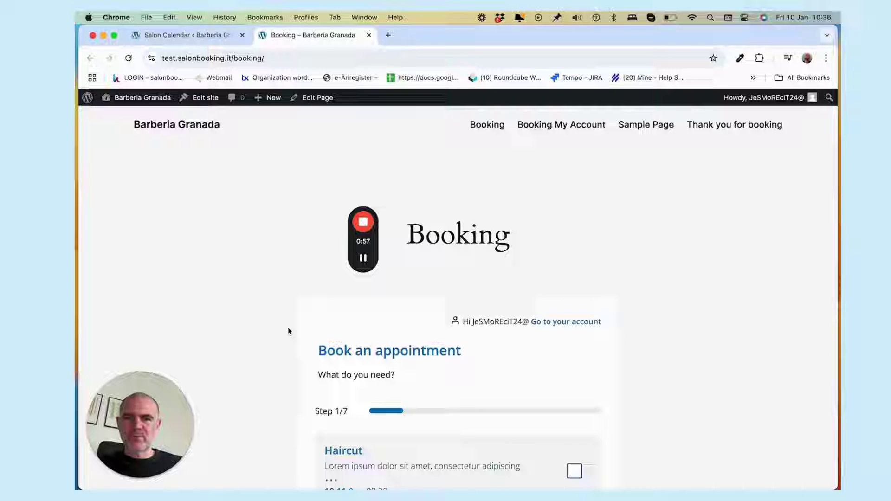
scroll(288, 327, "down", 6)
scroll(288, 327, "up", 4)
scroll(288, 327, "down", 3)
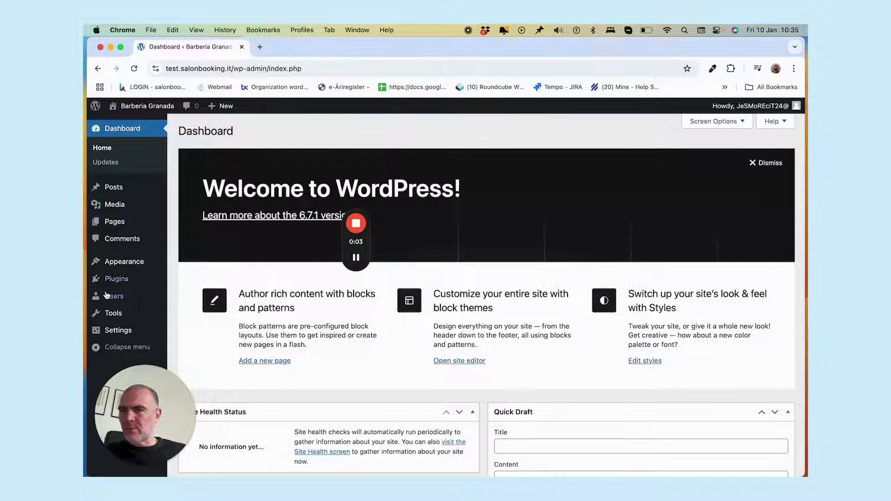
- Search the Add New Plugin directory for 'salon book' to list salon booking plugins
mouse_move(108, 280)
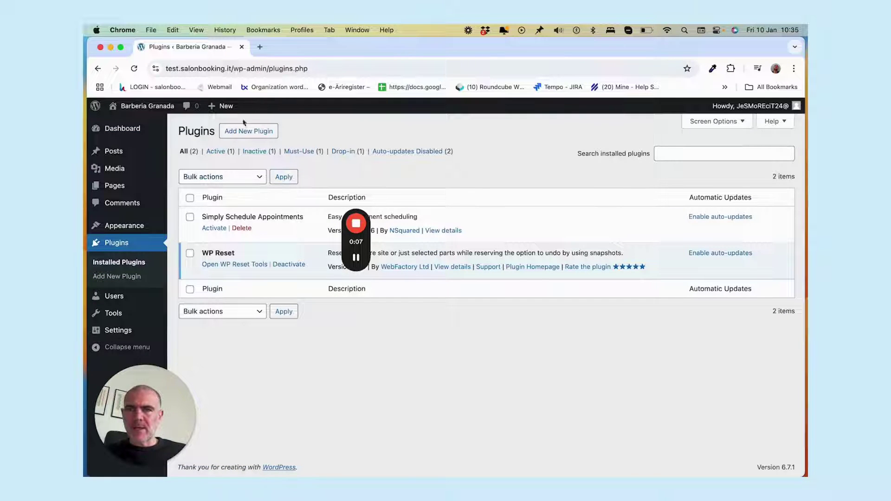
left_click(245, 133)
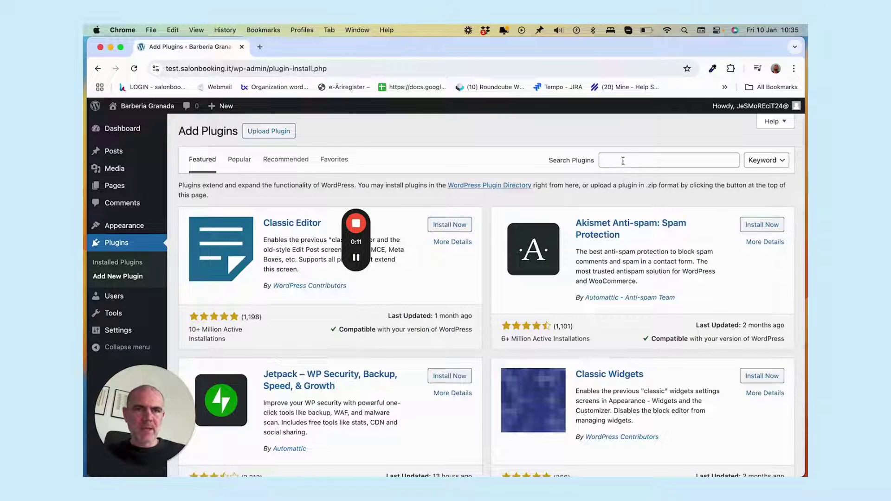
left_click(623, 161)
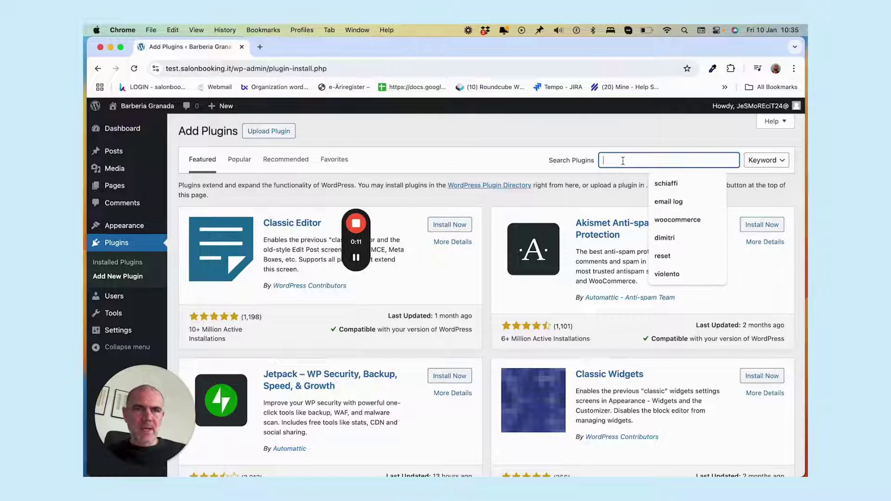
type("salon")
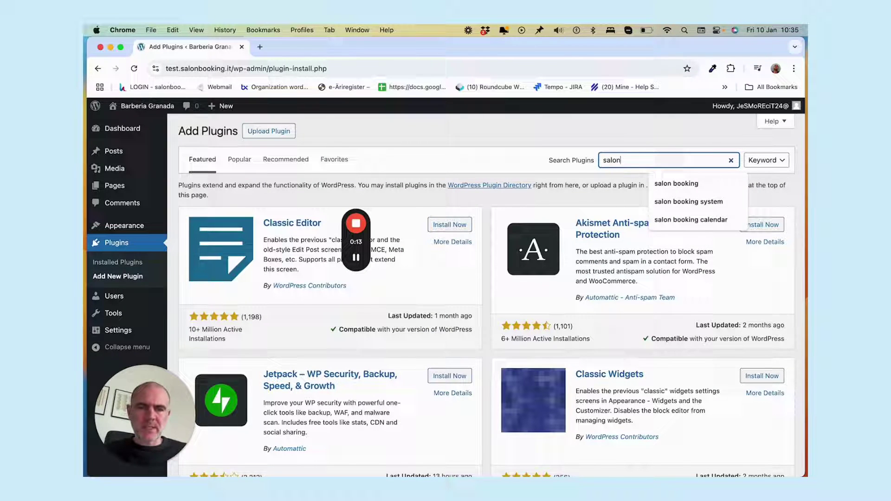
type(" booking")
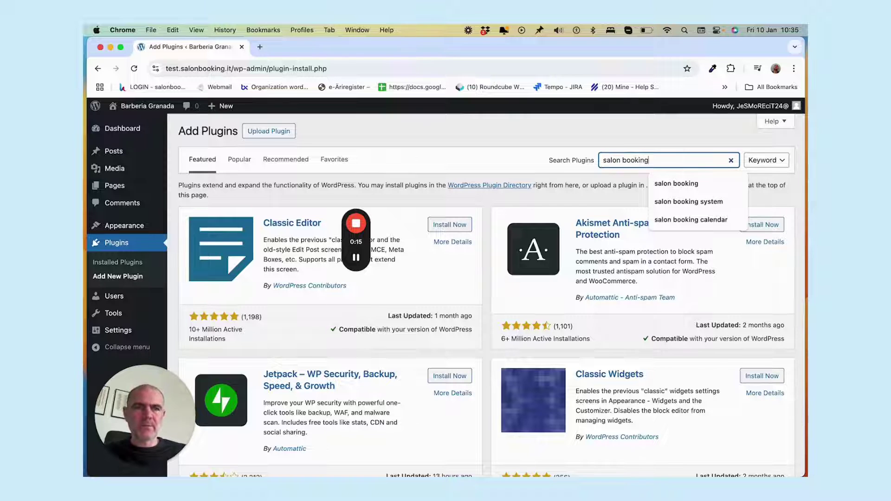
key("Return")
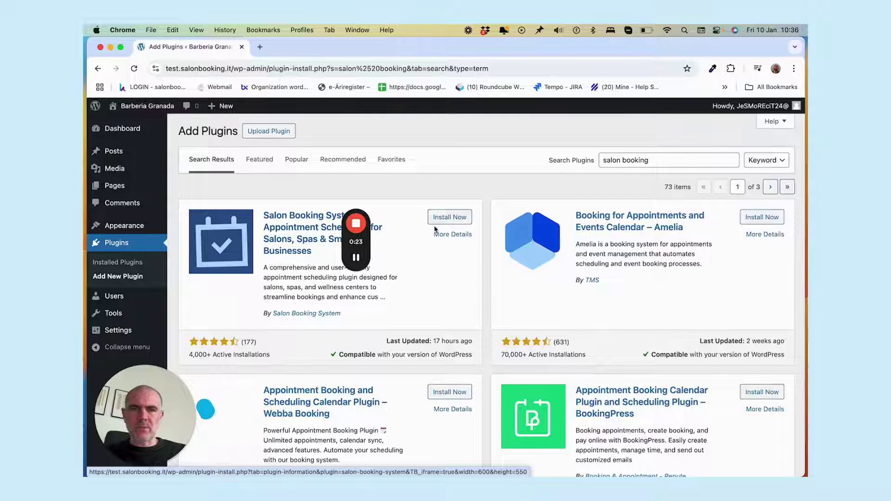
- Install the Salon Booking System plugin and activate it
left_click(438, 218)
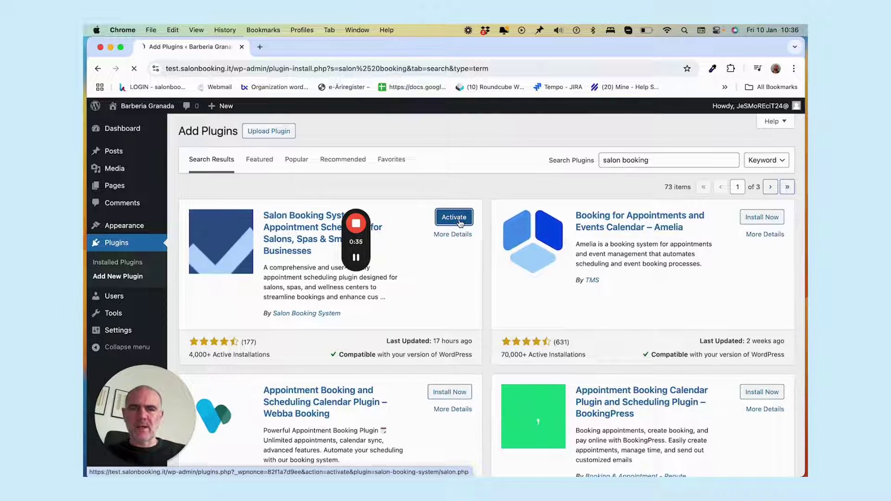
left_click(454, 217)
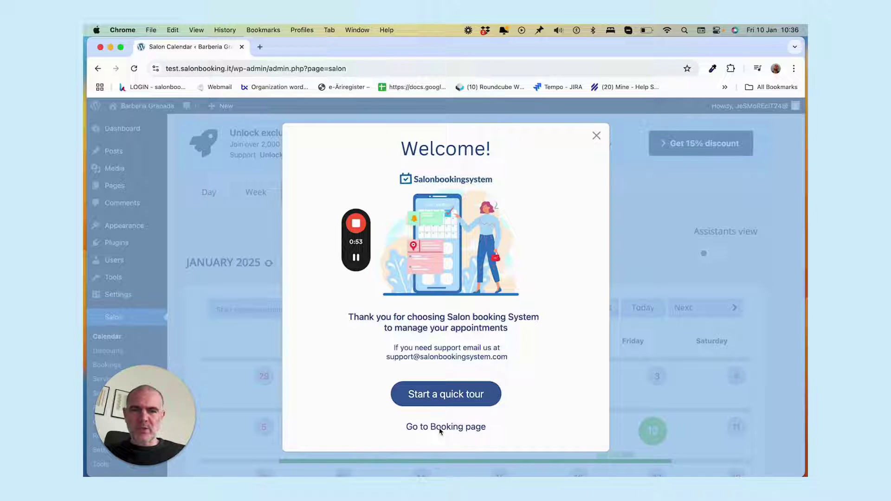
- Open the customer Booking page in a new tab and look over the form
left_click(433, 428)
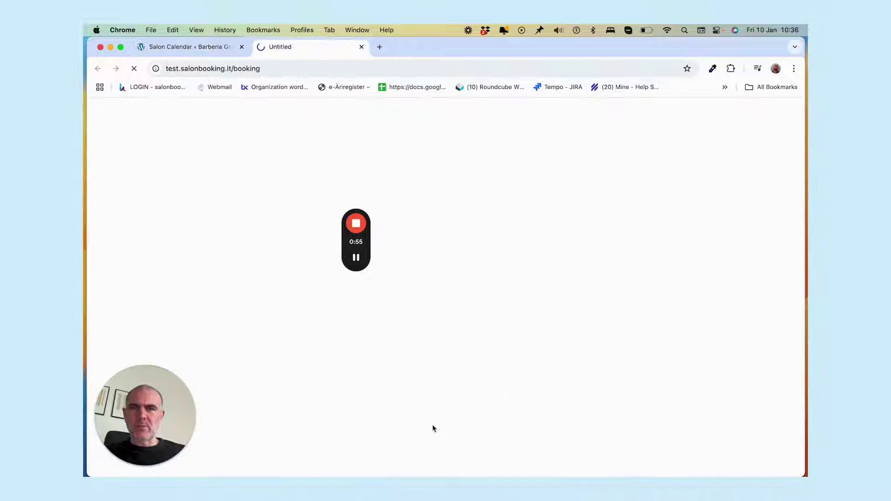
scroll(285, 326, "down", 5)
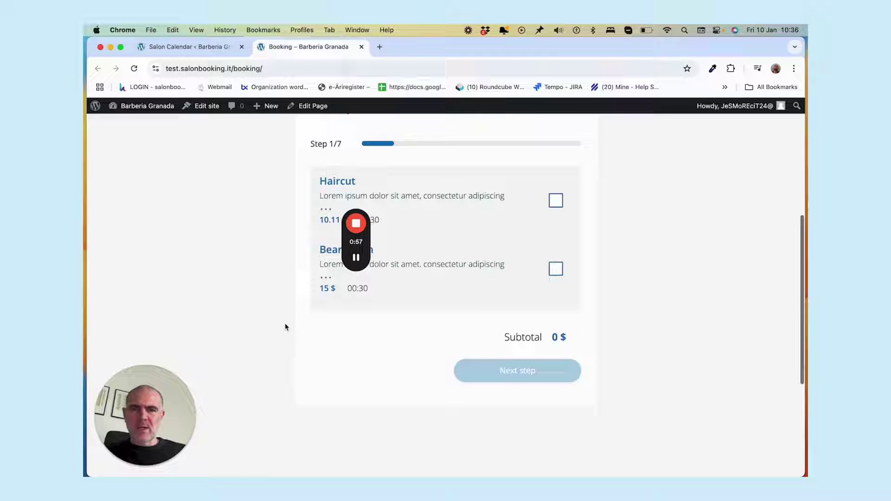
scroll(285, 326, "up", 4)
scroll(285, 326, "down", 2)
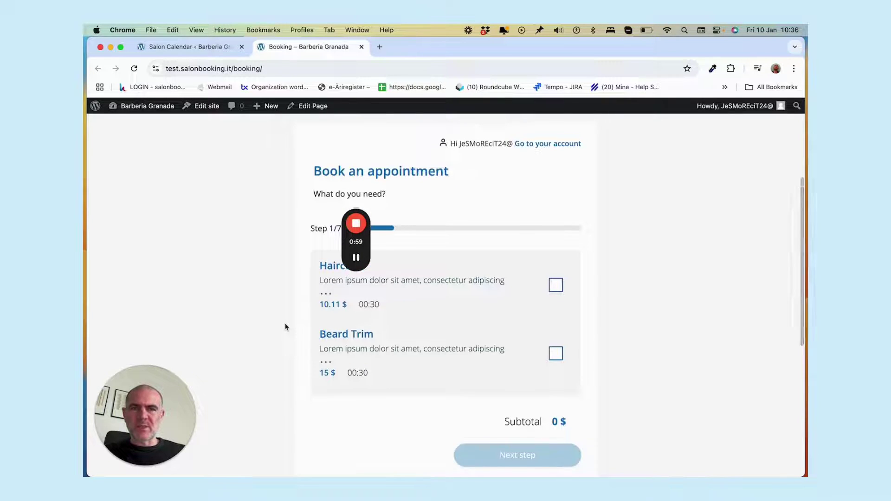
scroll(285, 327, "up", 1)
scroll(285, 326, "down", 1)
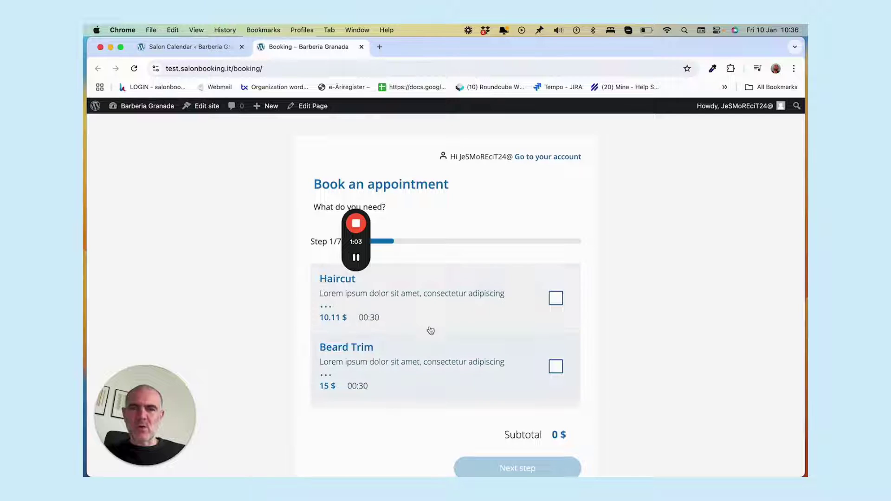
- Choose the Haircut service, skip the Shampoo step, and confirm Mario as the stylist
left_click(554, 298)
scroll(631, 331, "down", 3)
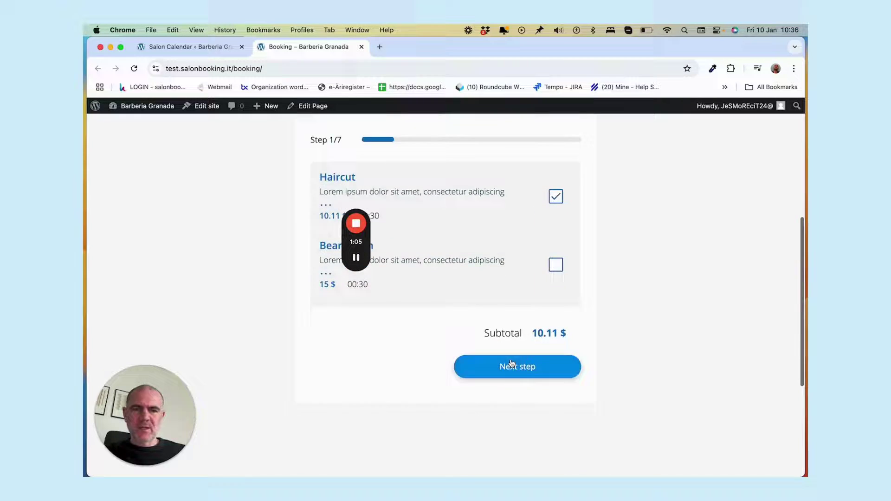
left_click(510, 368)
left_click(511, 351)
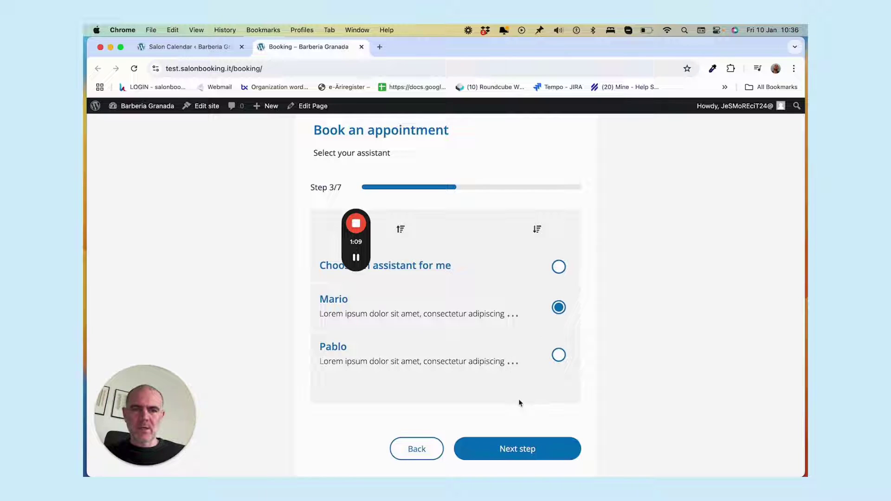
left_click(478, 449)
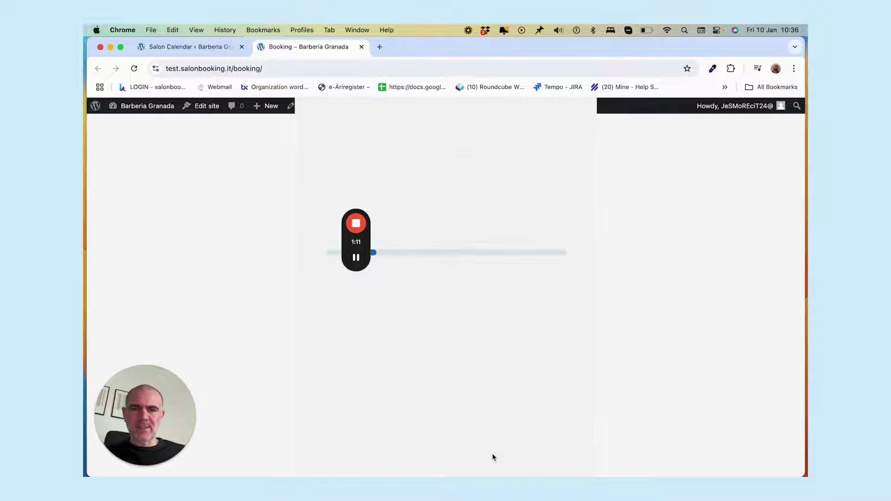
- Pick January 22, 2025 as the appointment date and find the 08:00 slot
scroll(621, 370, "down", 6)
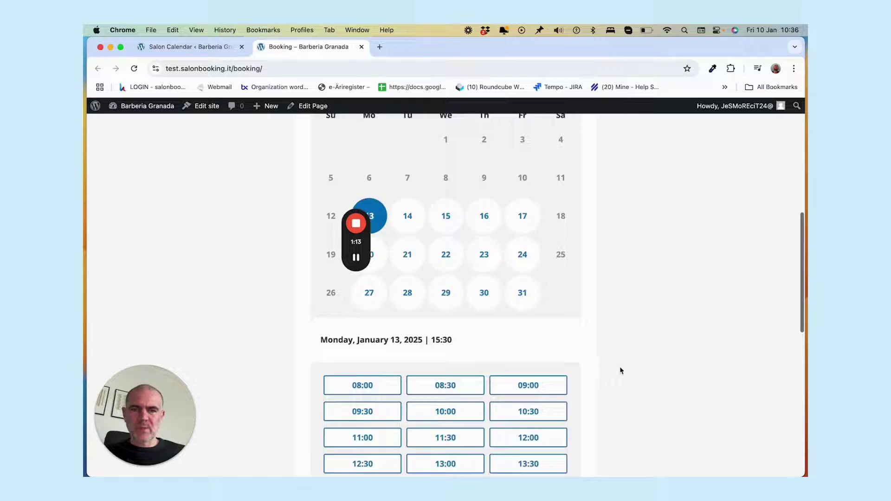
scroll(620, 370, "up", 3)
left_click(446, 242)
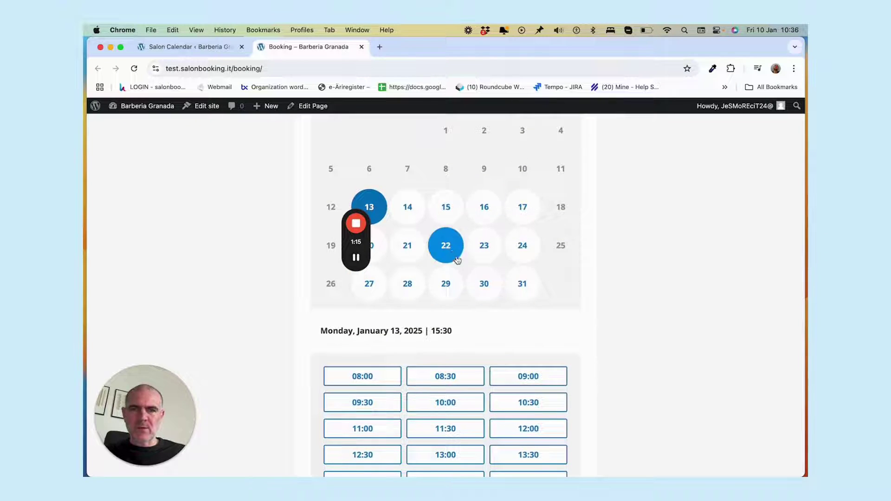
scroll(467, 259, "down", 2)
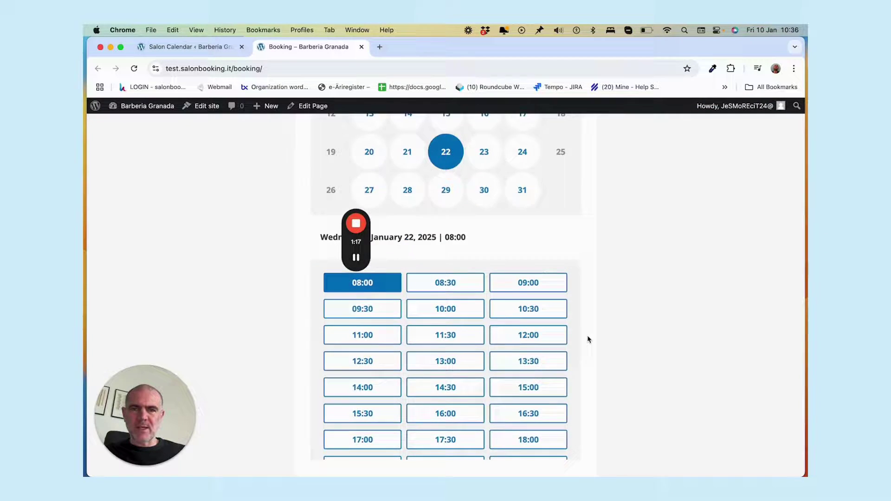
scroll(563, 354, "down", 2)
- Fill the customer details from the saved autofill entry and continue to the summary
left_click(513, 419)
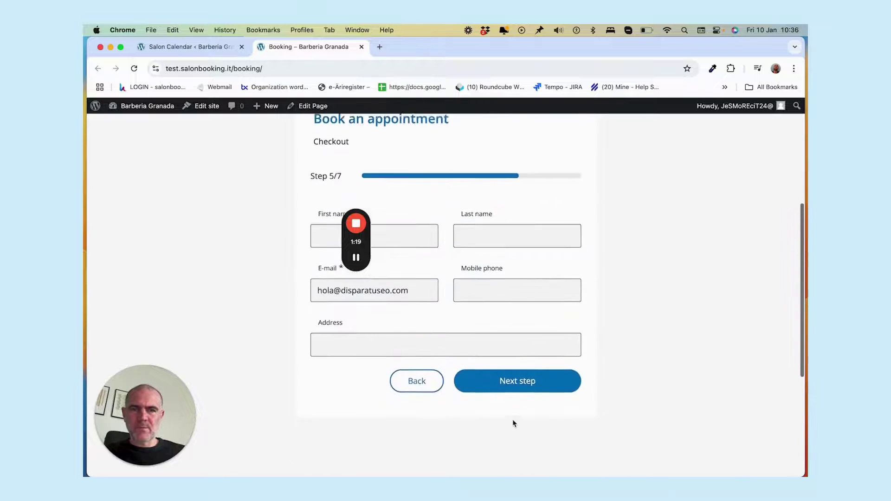
left_click(409, 248)
left_click(410, 279)
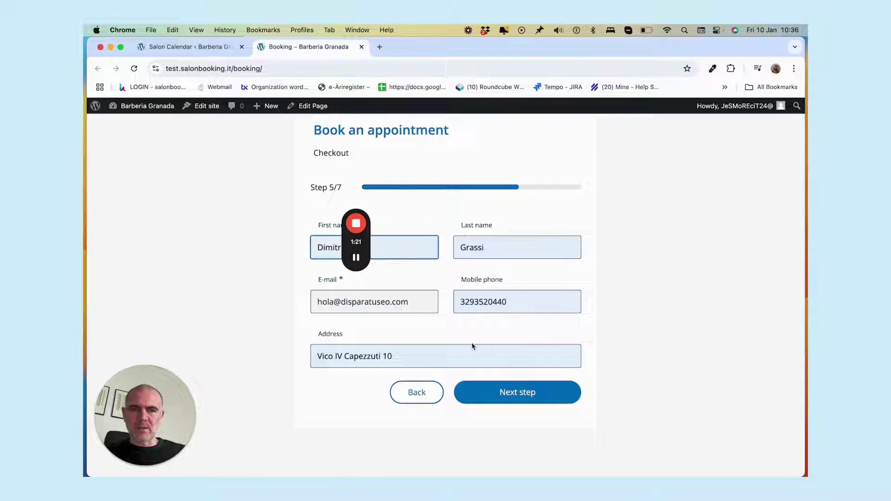
left_click(504, 392)
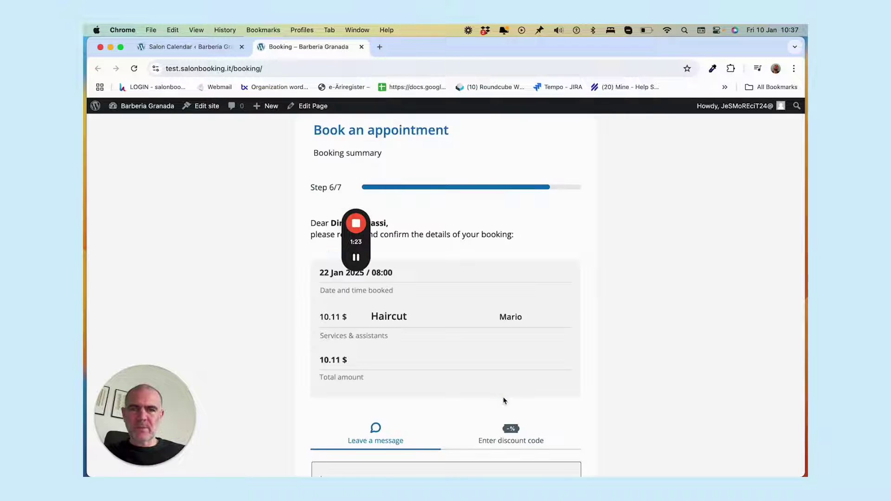
- Review the booking summary and confirm the booking
scroll(504, 400, "down", 5)
scroll(504, 400, "down", 3)
left_click(488, 324)
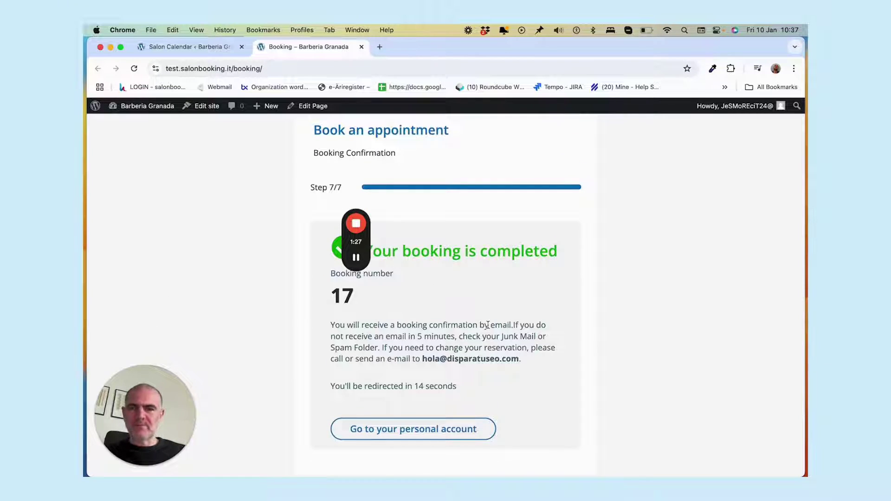
- Start the Salon Calendar quick tour and advance it twice to the Block Hours tip
left_click(188, 47)
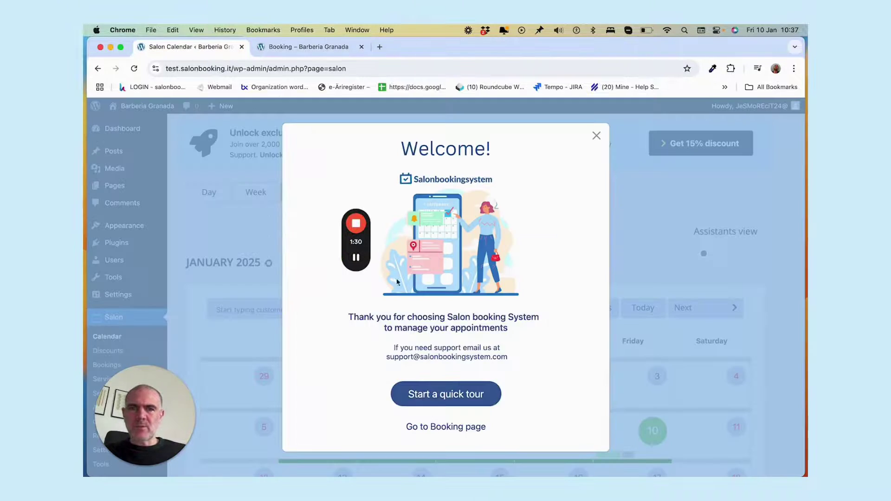
left_click(446, 398)
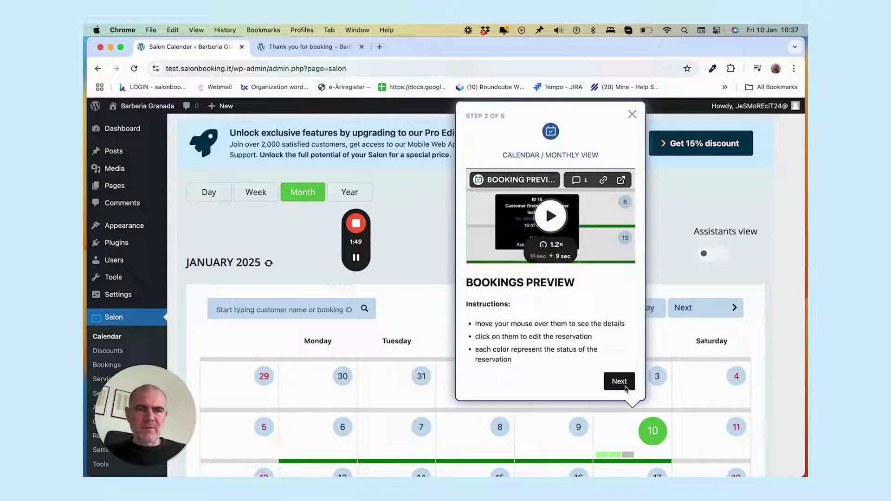
left_click(622, 383)
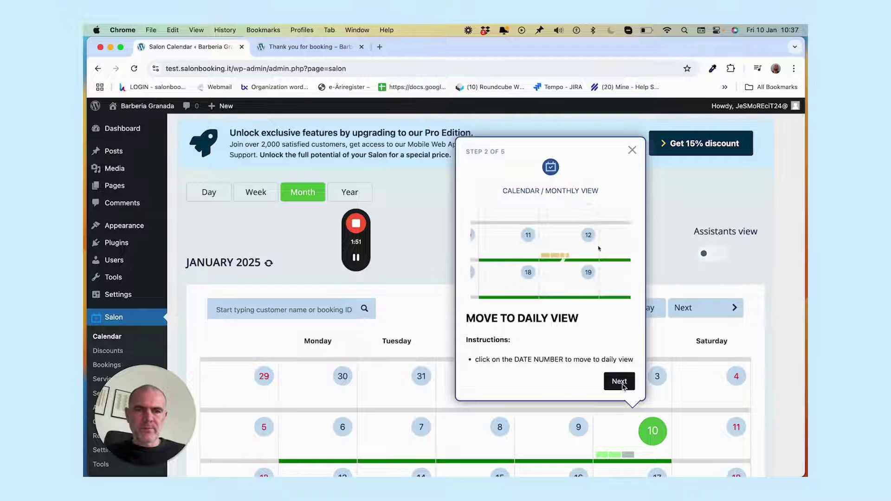
left_click(621, 382)
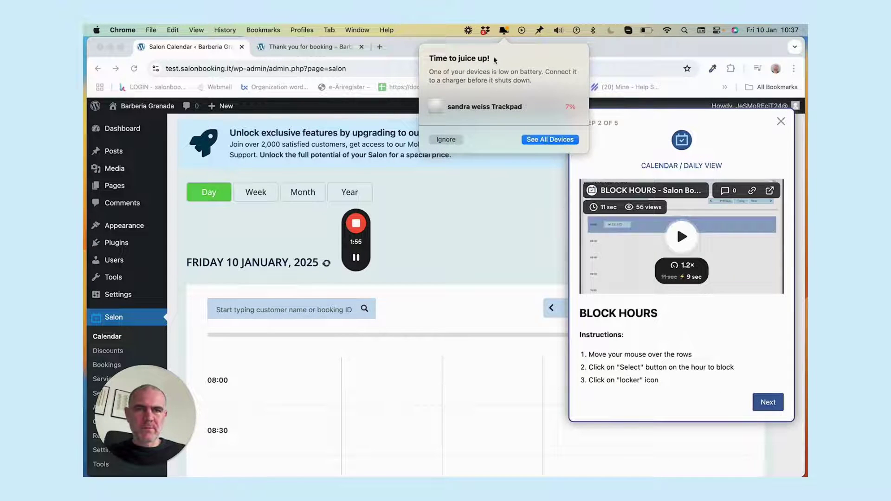
- Dismiss the battery notification and CleanMyMac panel, then step the tour through to Walkthrough Complete
left_click(523, 31)
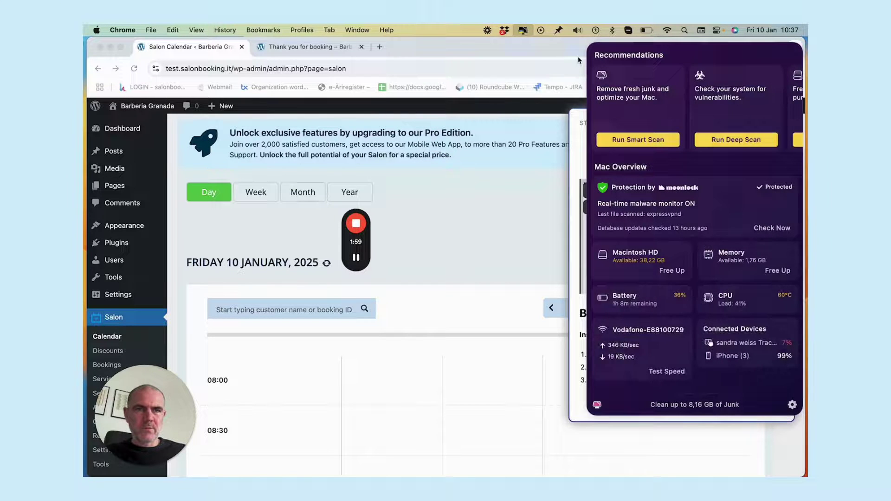
left_click(578, 61)
left_click(768, 404)
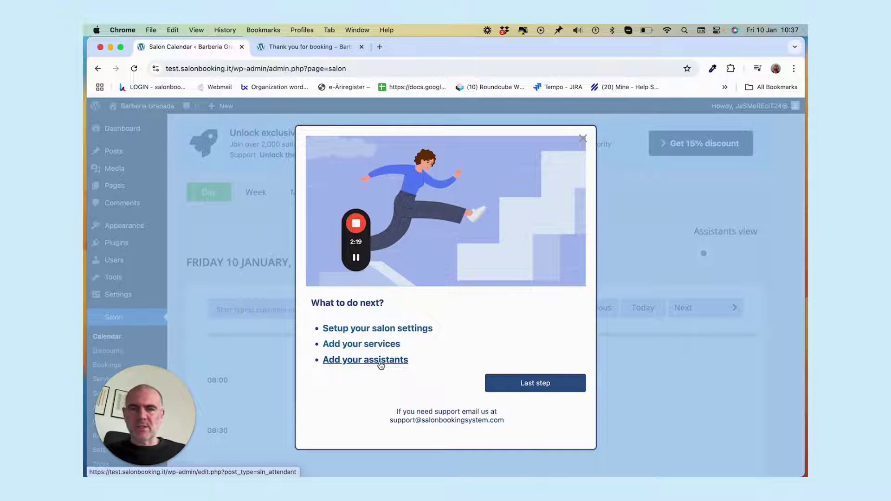
left_click(519, 385)
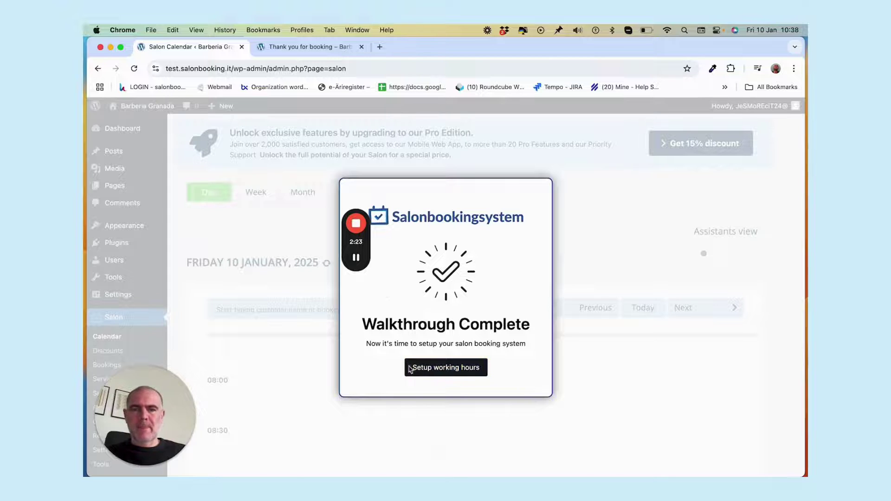
- Open Setup working hours and review Rule 1: Mon–Fri, shifts 08:00–13:00 and 13:00–20:00
left_click(431, 372)
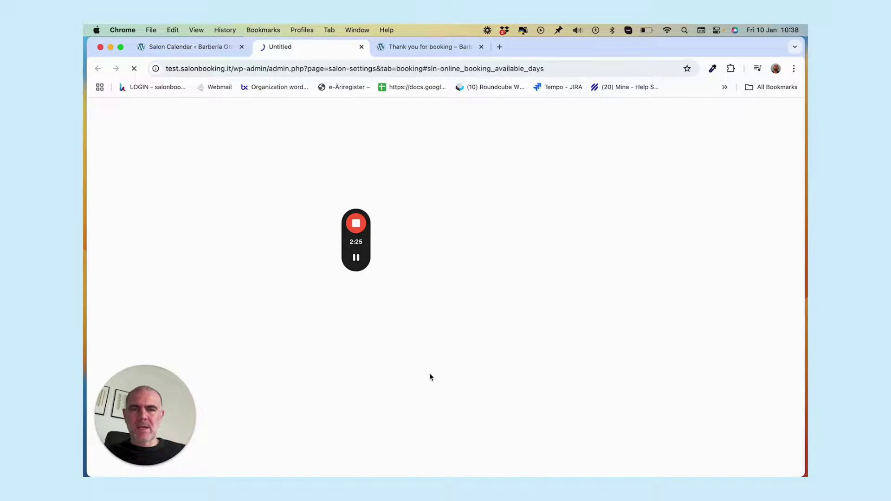
scroll(431, 293, "down", 1)
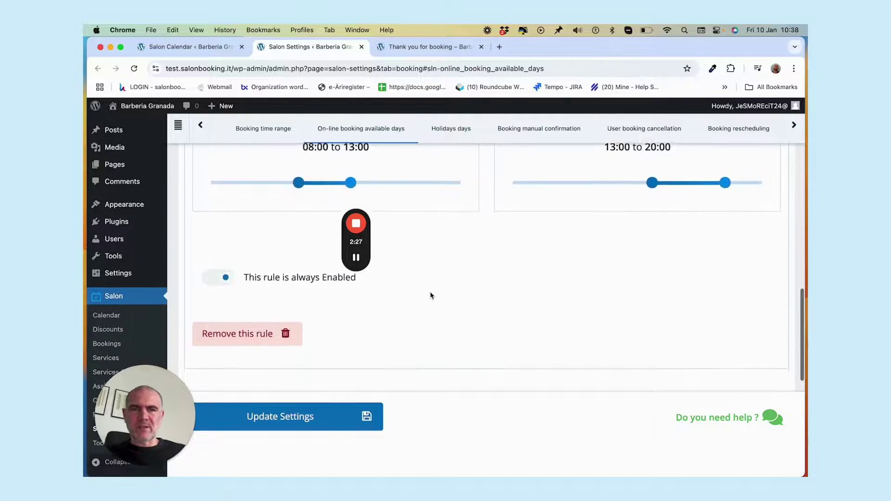
scroll(430, 295, "up", 8)
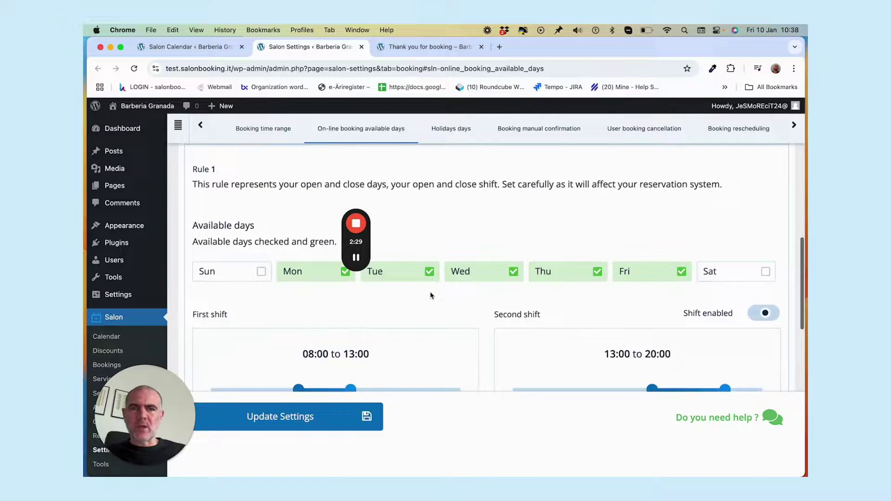
scroll(431, 296, "down", 1)
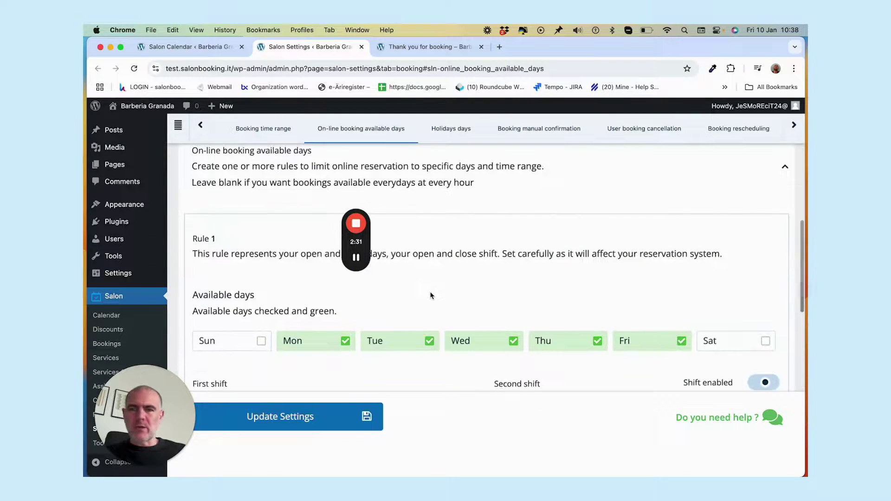
scroll(430, 295, "down", 3)
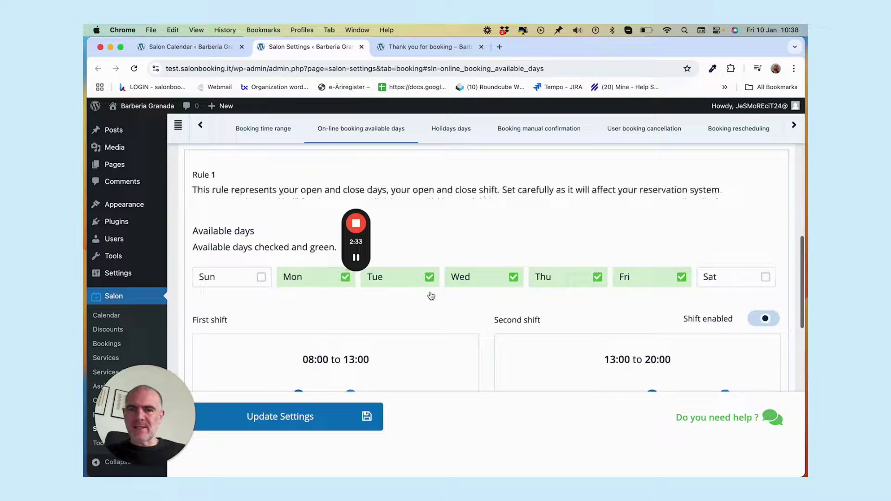
scroll(431, 295, "up", 3)
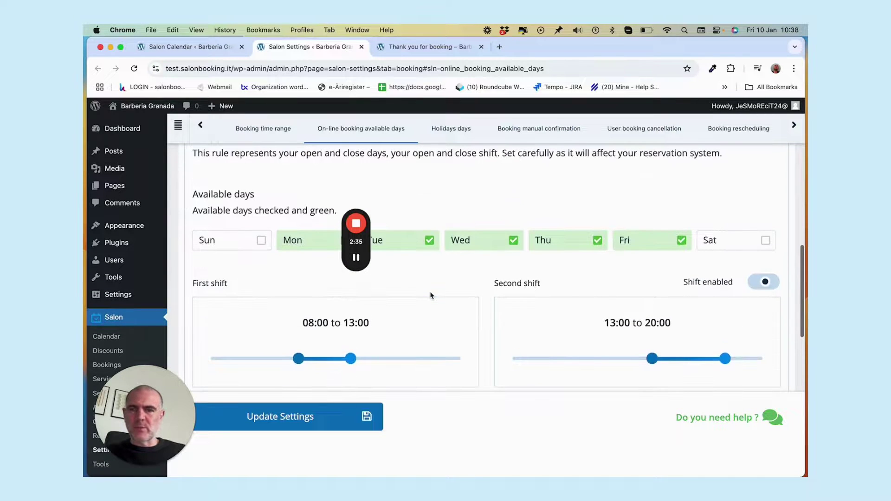
scroll(430, 296, "down", 2)
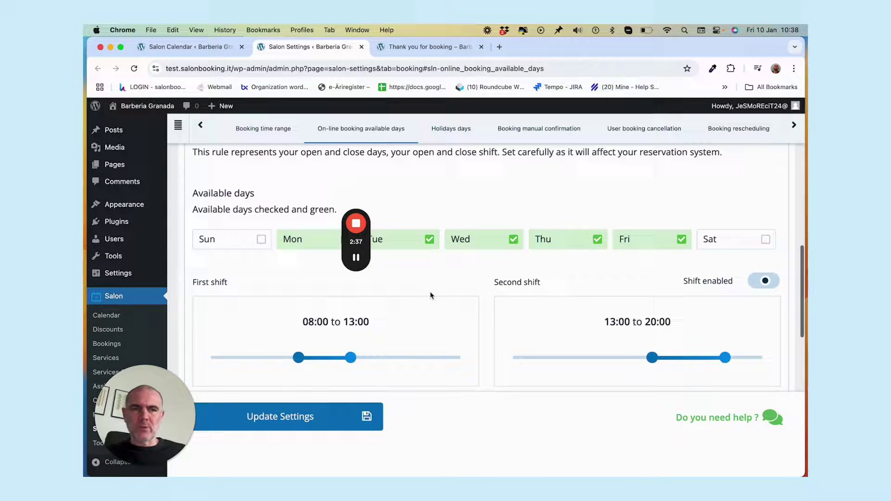